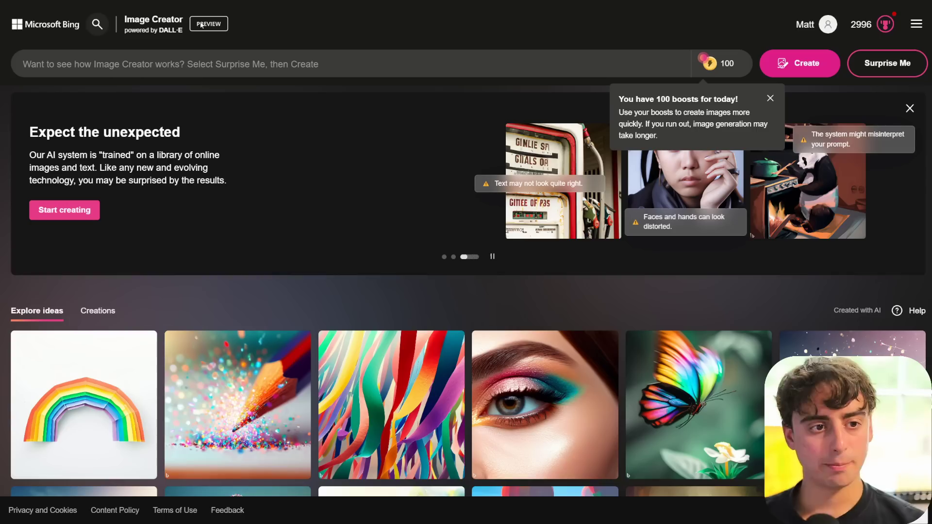
# Look over the Image Creator landing page and its example gallery, then dismiss the daily boosts notice.
pyautogui.moveTo(184, 30); pyautogui.dragTo(158, 31)
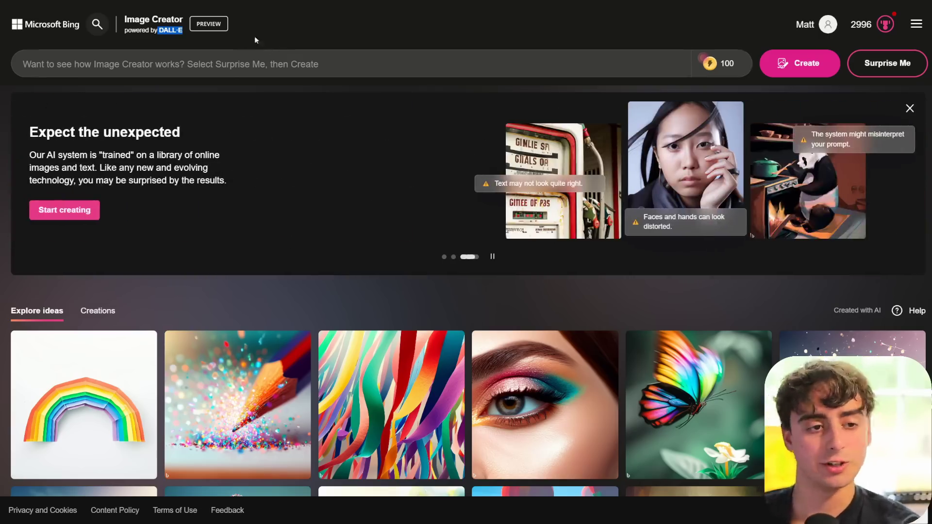
pyautogui.scroll(-10, 563, 289)
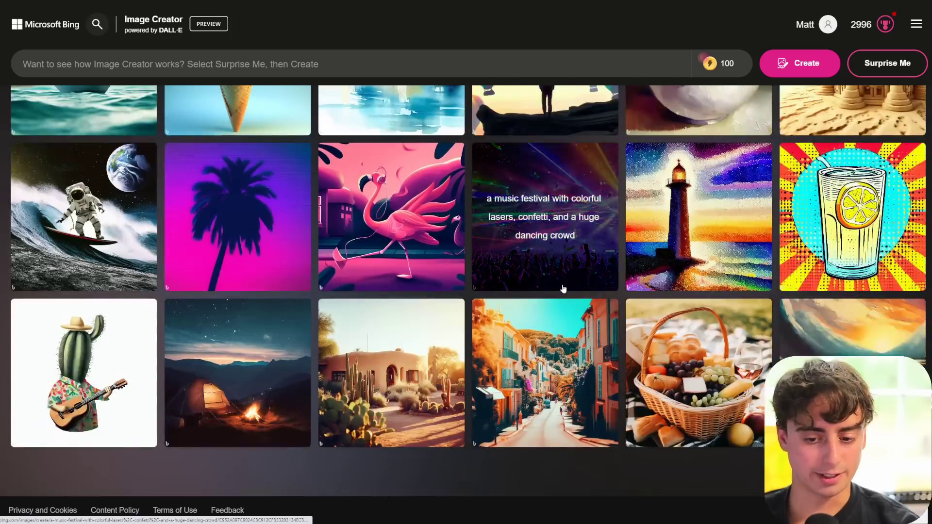
pyautogui.scroll(10, 563, 289)
pyautogui.moveTo(710, 63)
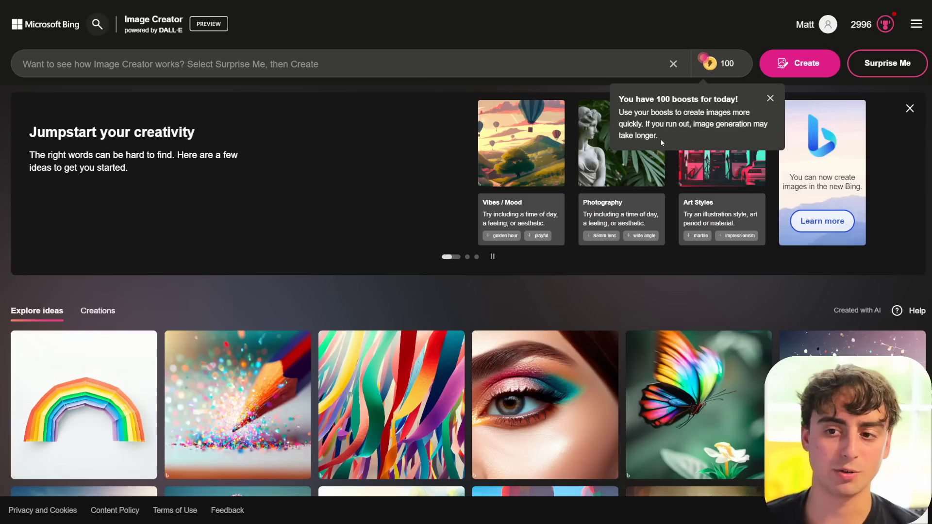
pyautogui.click(771, 98)
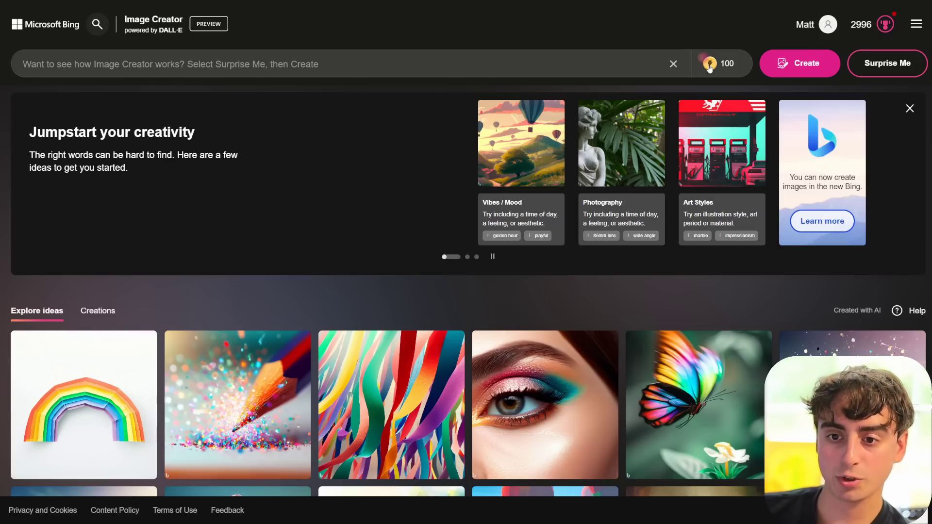
# Check the Microsoft Rewards offers, close them, and glance over the example ideas gallery.
pyautogui.click(897, 27)
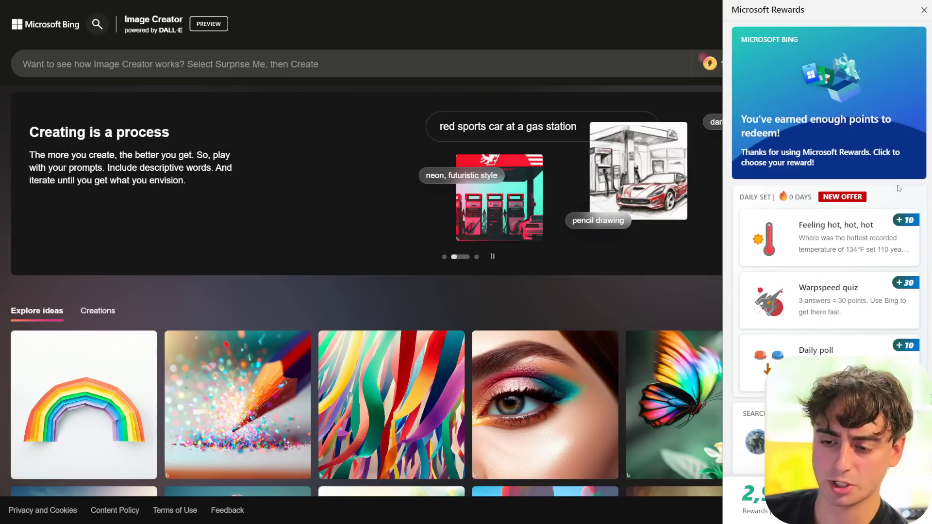
pyautogui.press('Escape')
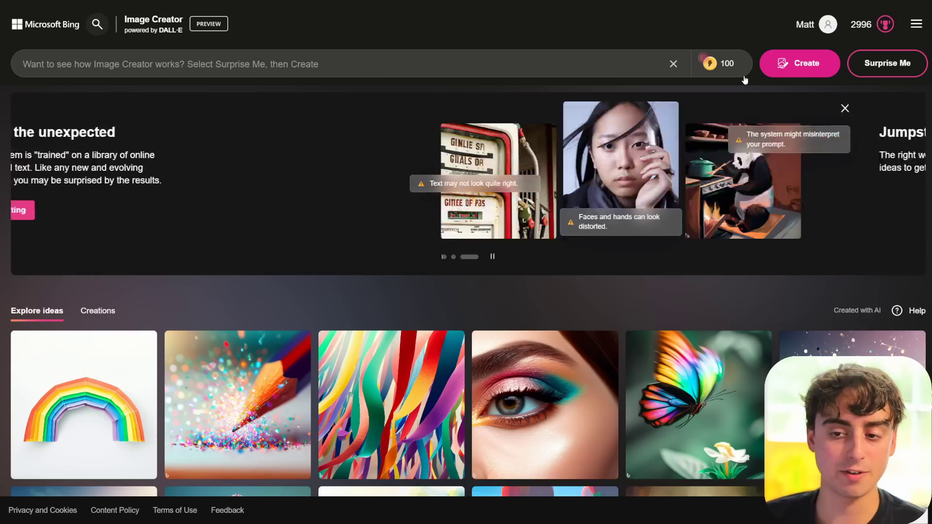
pyautogui.scroll(-3, 849, 207)
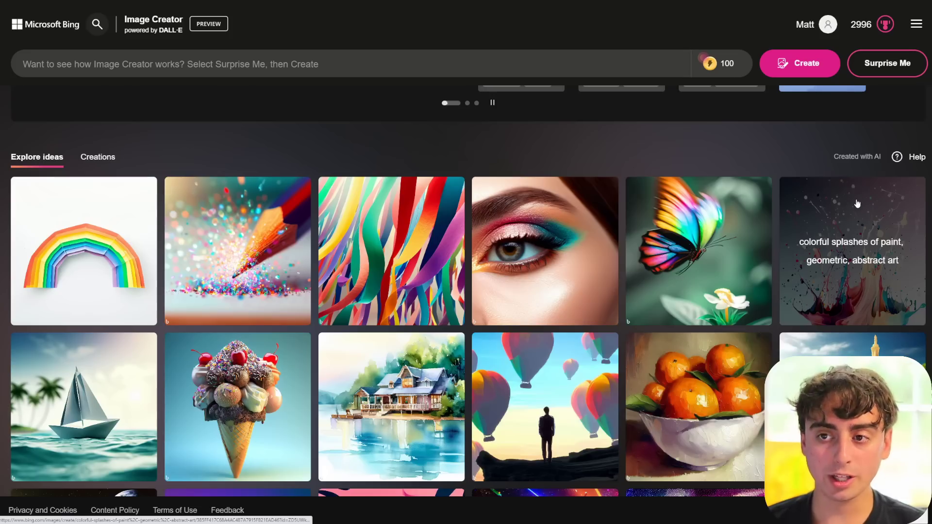
pyautogui.scroll(3, 847, 207)
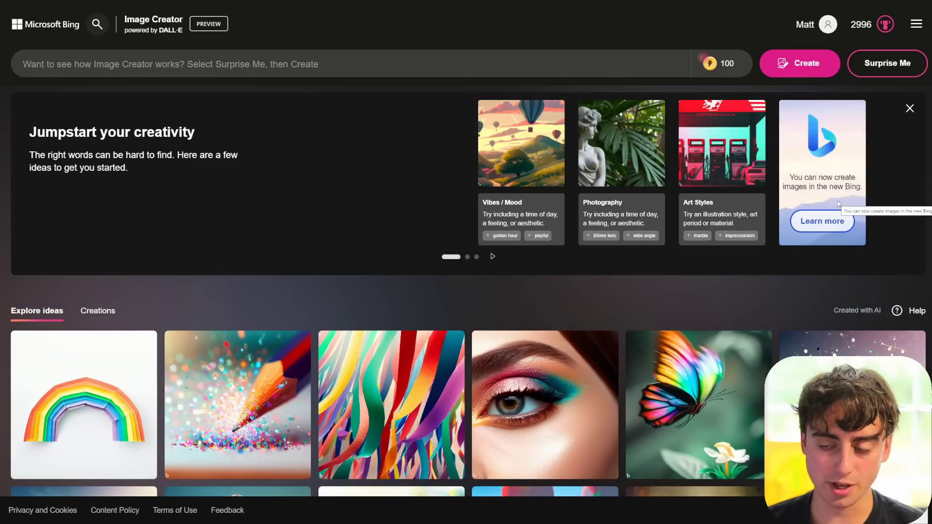
# Generate images from the prompt "camcorder footage, grainy image of an ominous sea monster, zoomed in".
pyautogui.scroll(-5, 838, 200)
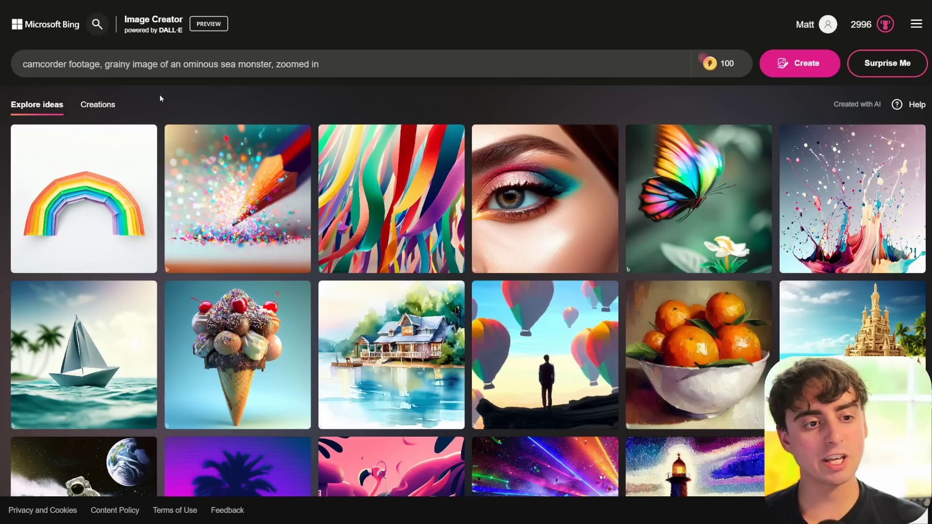
pyautogui.moveTo(348, 64); pyautogui.dragTo(22, 64)
pyautogui.click(338, 69)
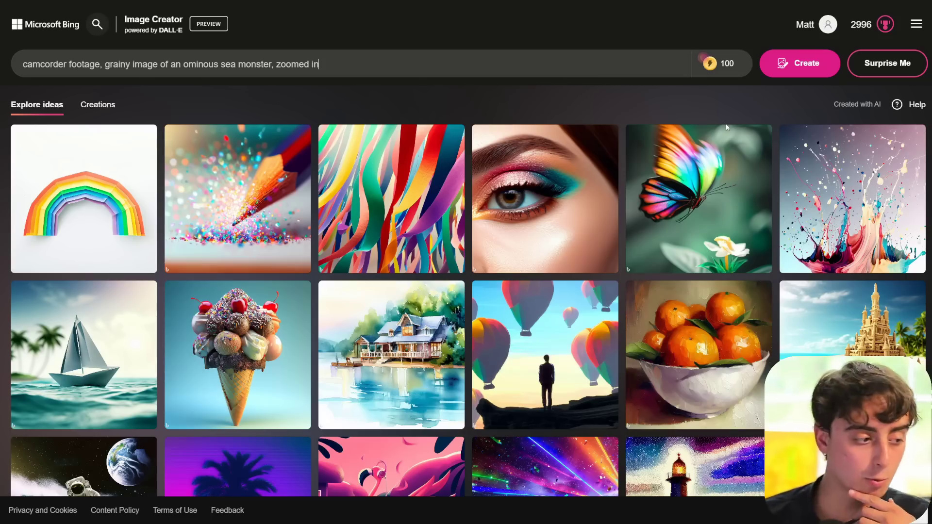
pyautogui.click(825, 73)
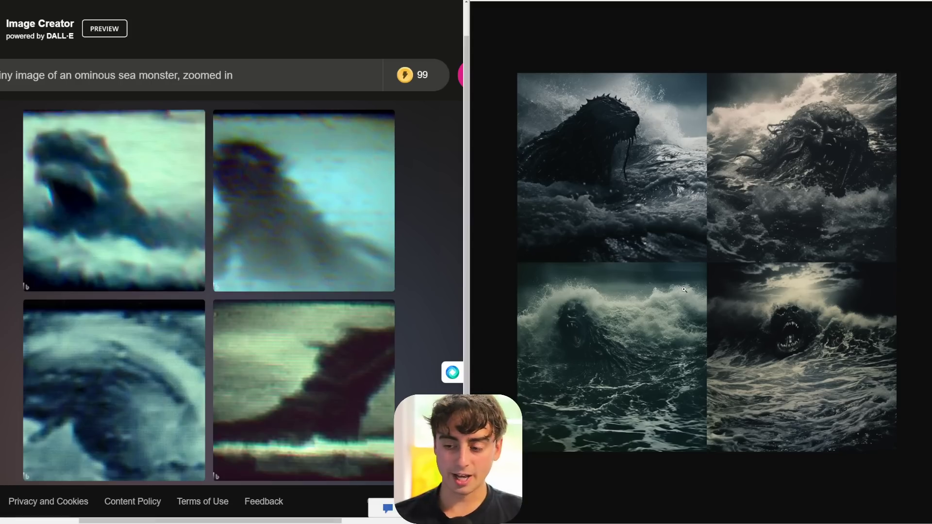
# Inspect the details of the four-image sea monster comparison grid beside the Bing results.
pyautogui.click(645, 309)
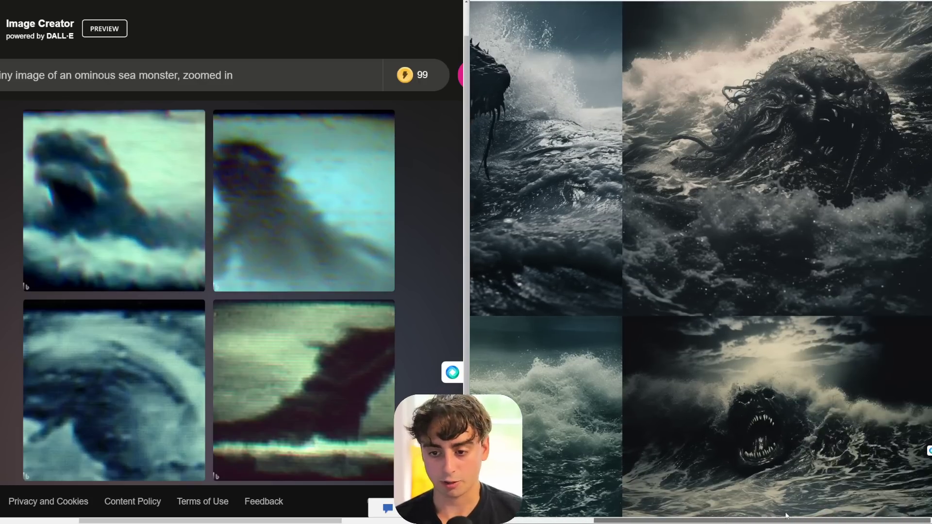
pyautogui.click(746, 442)
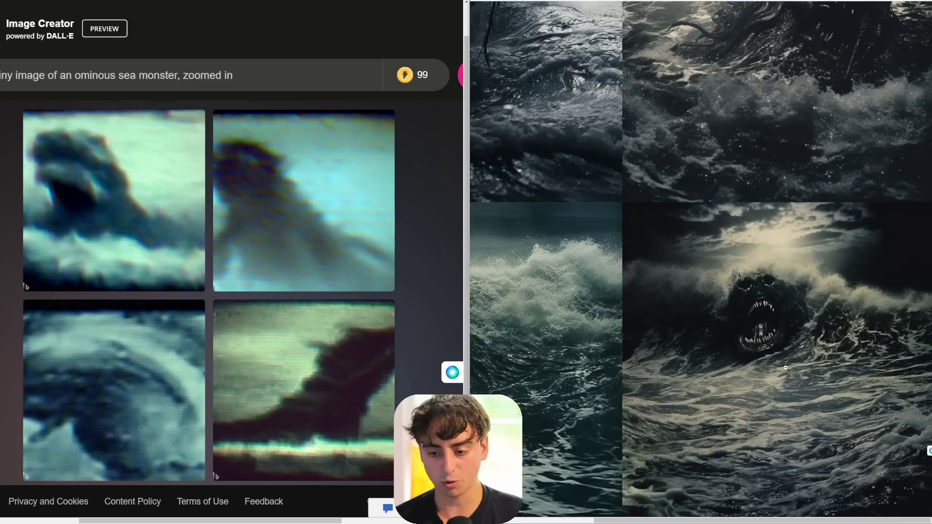
pyautogui.click(702, 327)
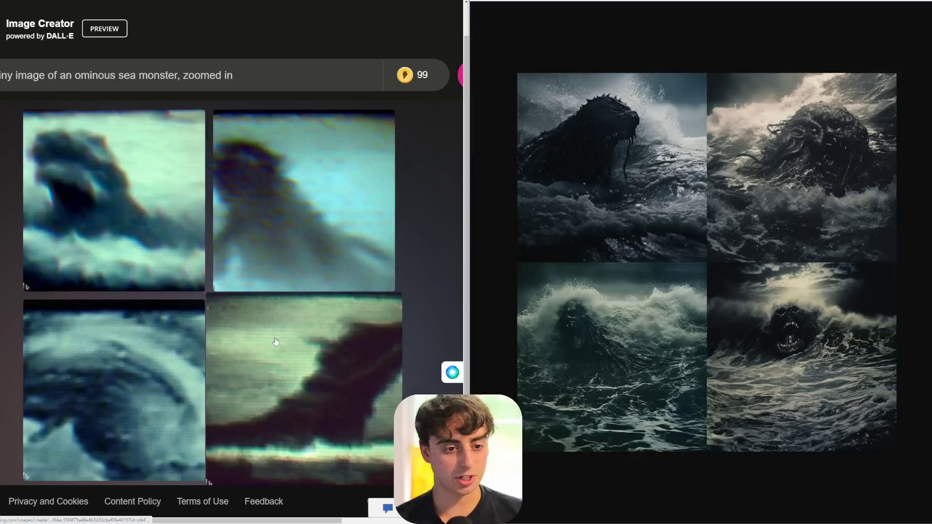
# Examine the enlarged Bing results of the grainy camcorder sea monster prompt one by one.
pyautogui.click(329, 389)
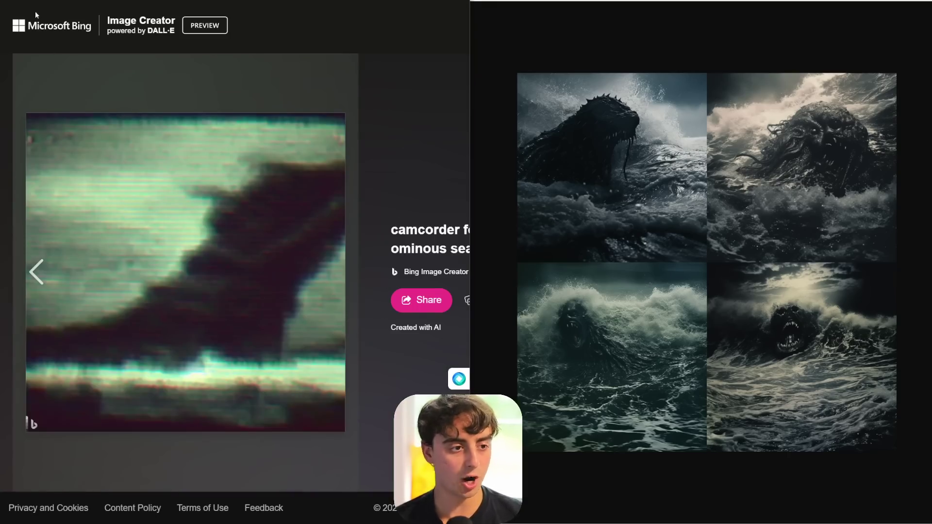
pyautogui.click(44, 270)
pyautogui.click(44, 270)
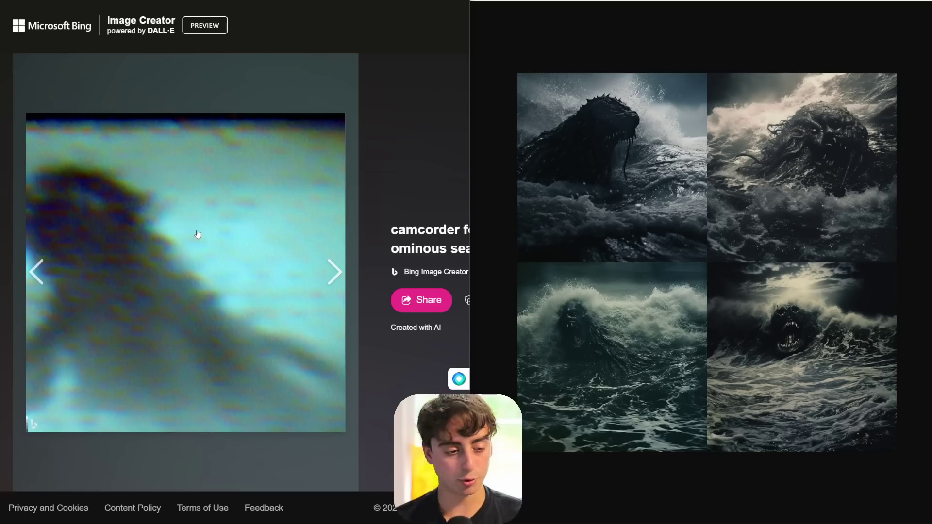
pyautogui.click(47, 283)
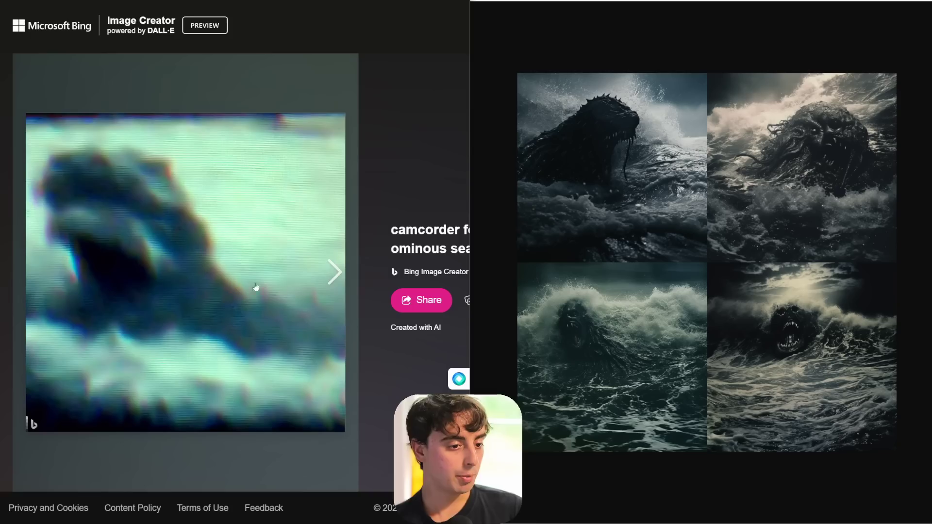
pyautogui.click(328, 273)
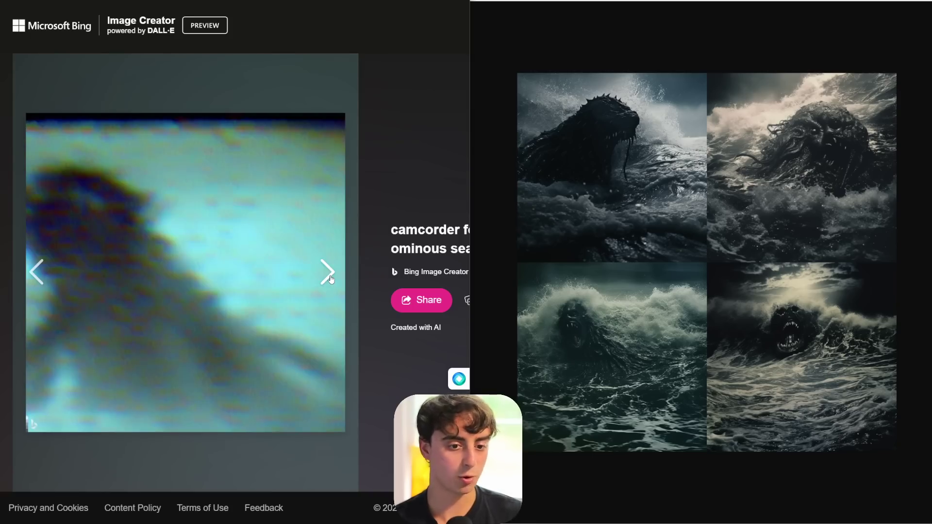
pyautogui.click(329, 279)
pyautogui.click(330, 279)
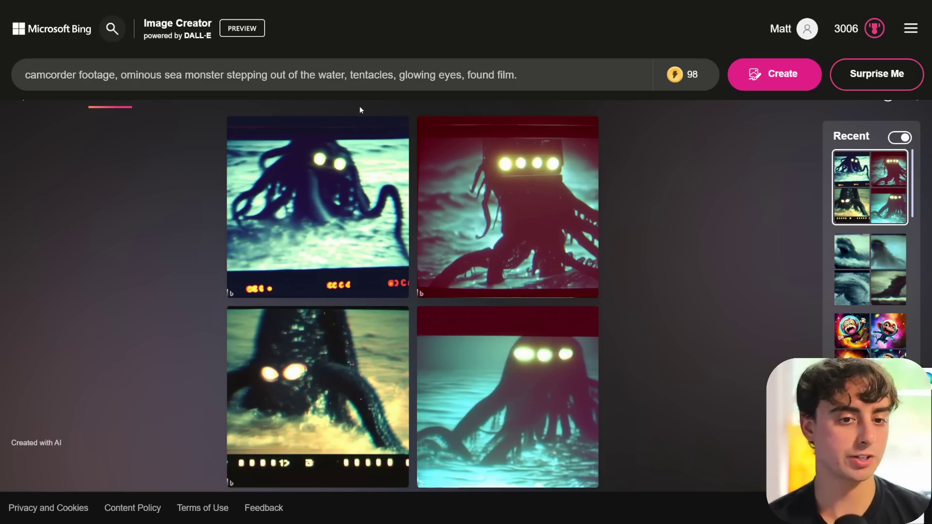
# Examine each enlarged result of the found-film sea monster prompt with tentacles and glowing eyes, and close the viewer.
pyautogui.click(407, 155)
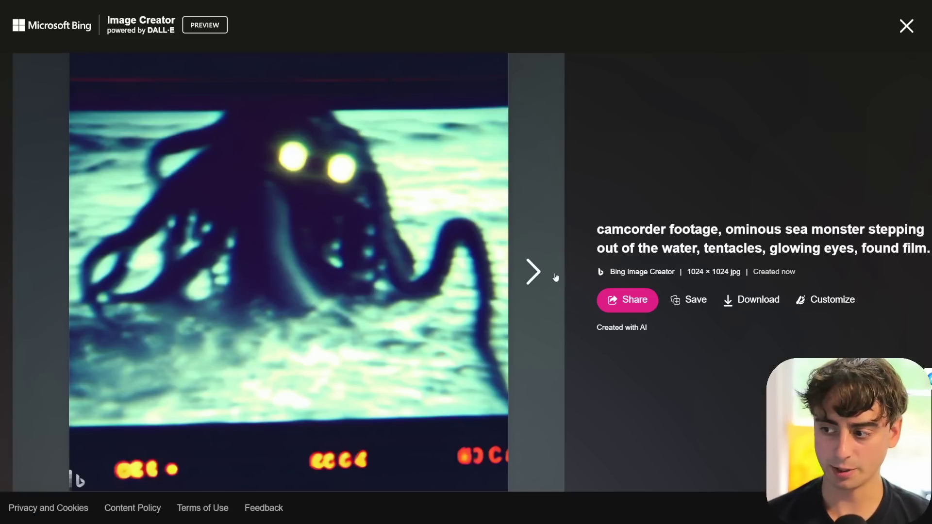
pyautogui.click(538, 276)
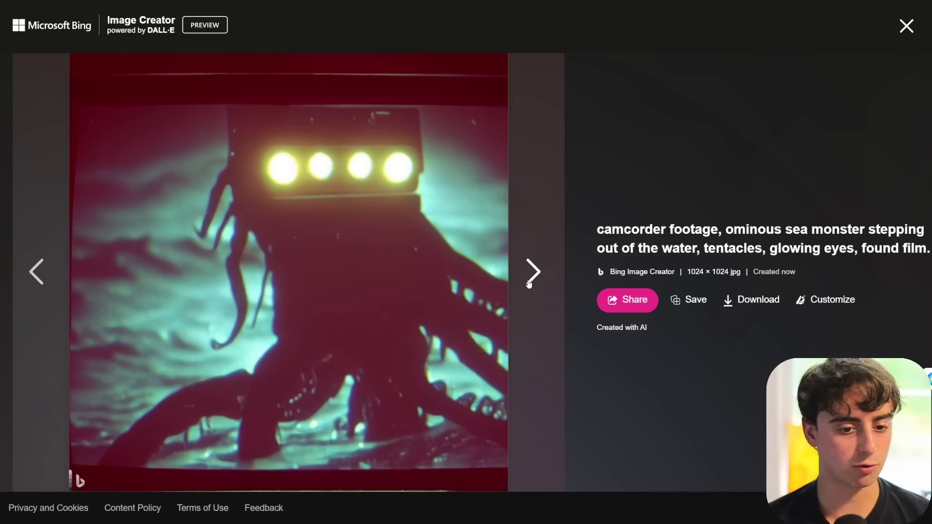
pyautogui.click(530, 284)
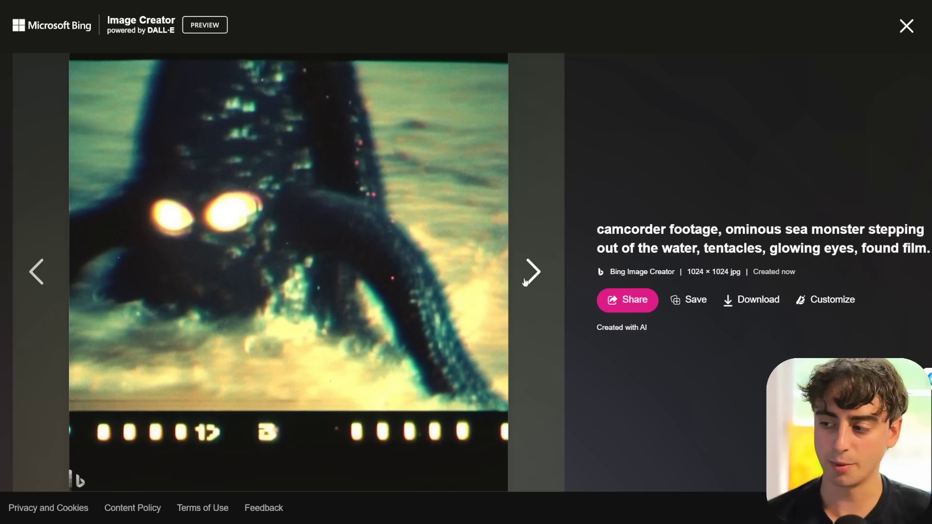
pyautogui.click(528, 283)
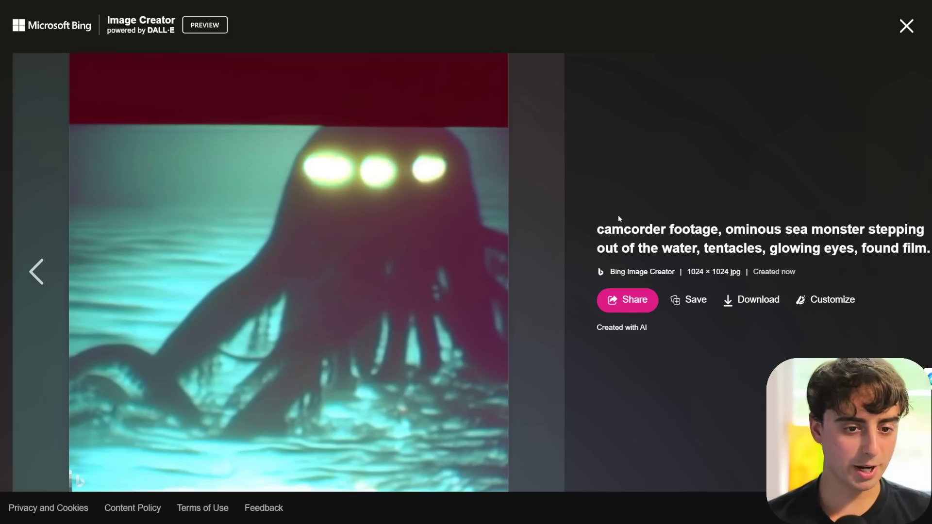
pyautogui.click(55, 284)
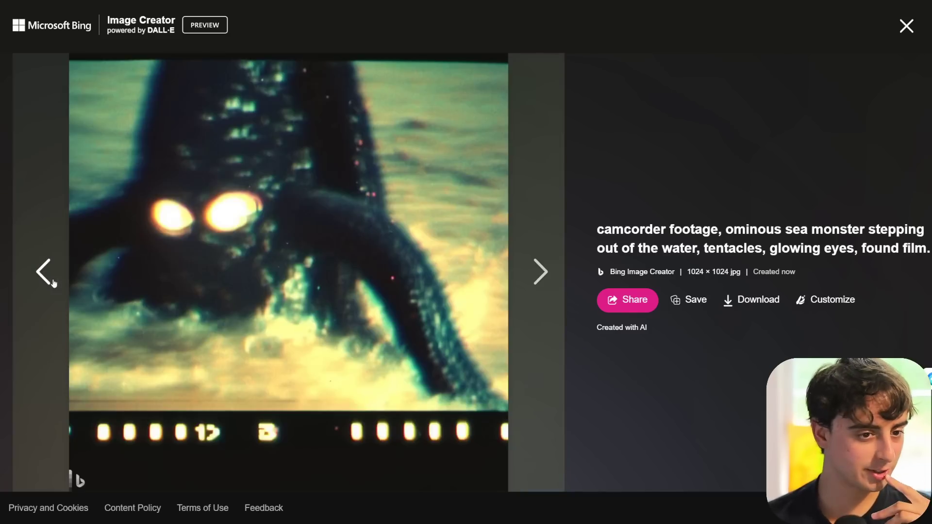
pyautogui.click(53, 284)
pyautogui.click(48, 284)
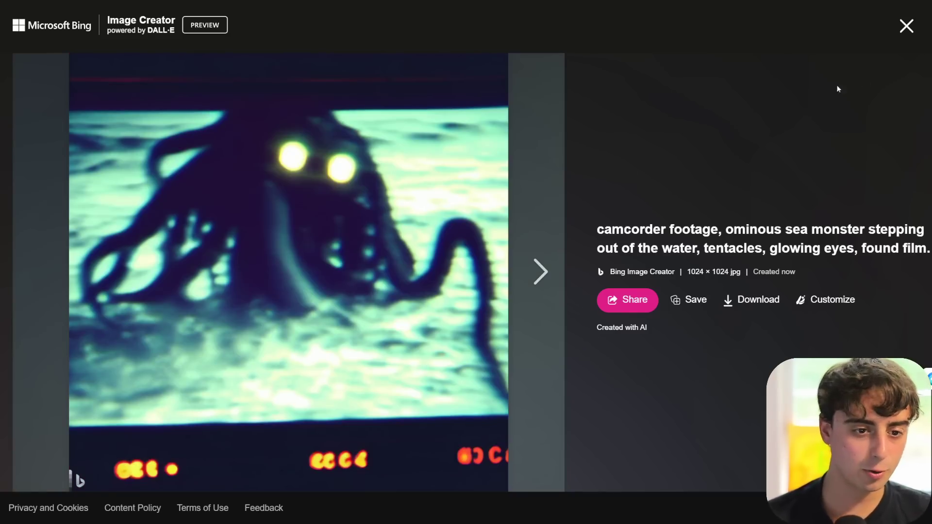
pyautogui.click(906, 27)
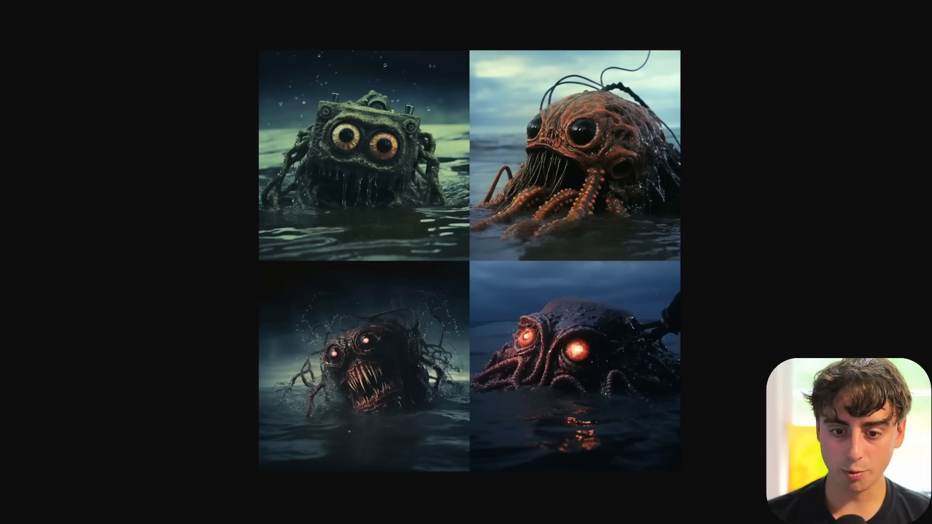
# Inspect the comparison grid of four sea creatures with tentacles and glowing eyes at full size.
pyautogui.click(410, 197)
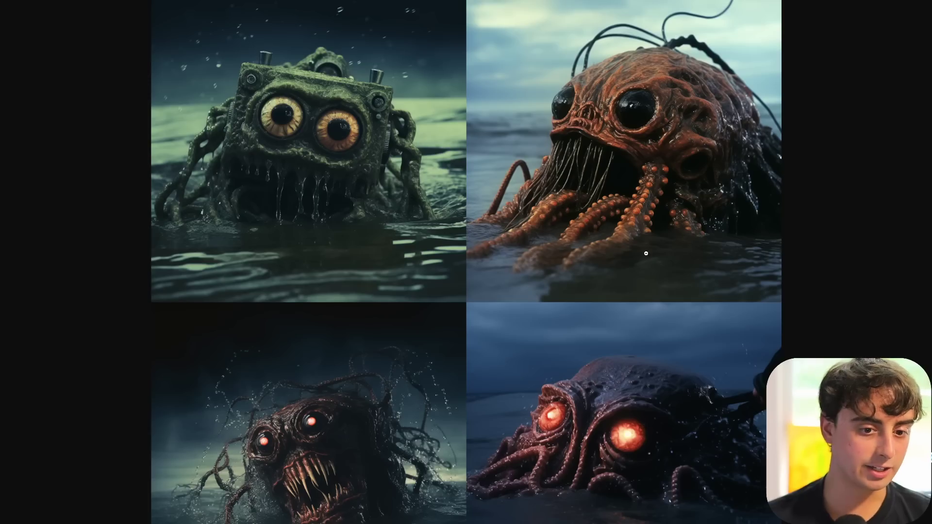
pyautogui.scroll(-2, 644, 253)
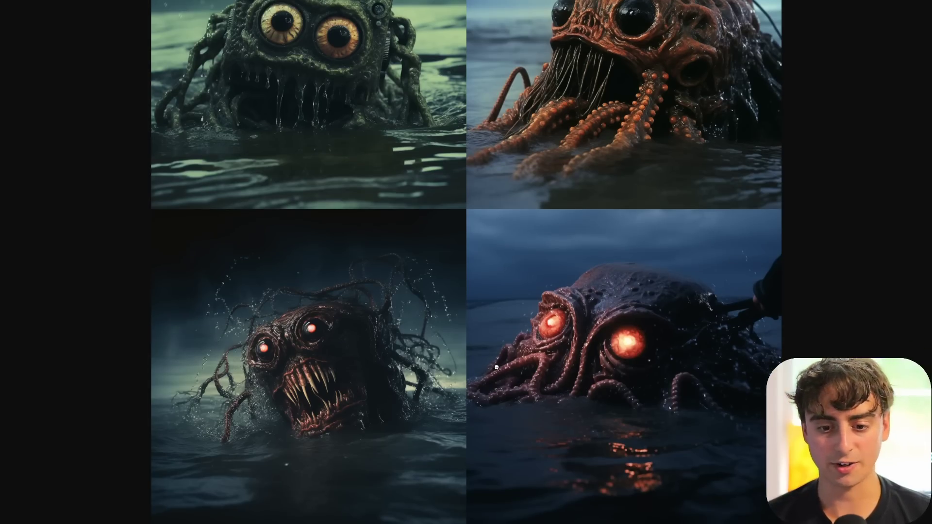
pyautogui.scroll(2, 578, 318)
pyautogui.scroll(1, 578, 318)
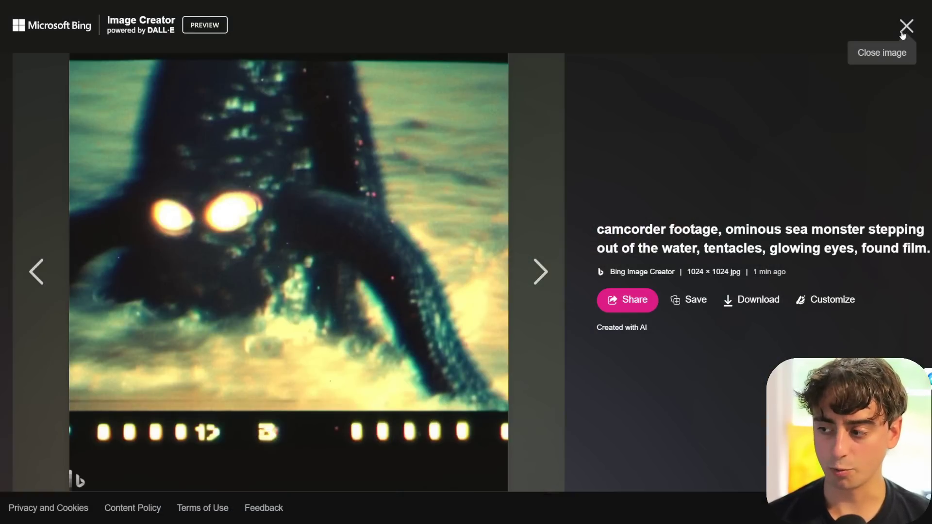
# Replace the prompt with photography of a japanese beetle's birthday party inside a mcdonald's, green party hats, water-covered floor, wet floor sign in the corner.
pyautogui.click(902, 32)
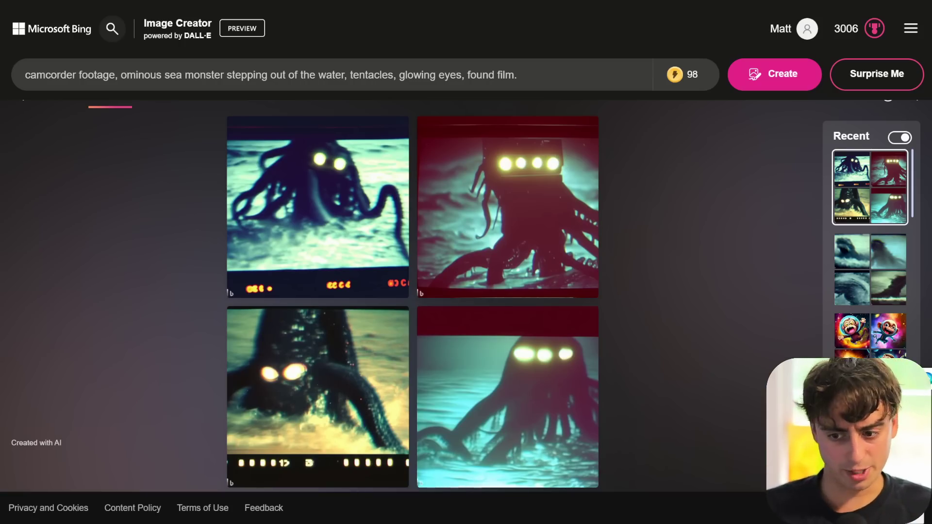
pyautogui.hotkey('ctrl', 'a')
pyautogui.hotkey('ctrl', 'v')
pyautogui.moveTo(99, 75); pyautogui.dragTo(22, 75)
pyautogui.click(72, 80)
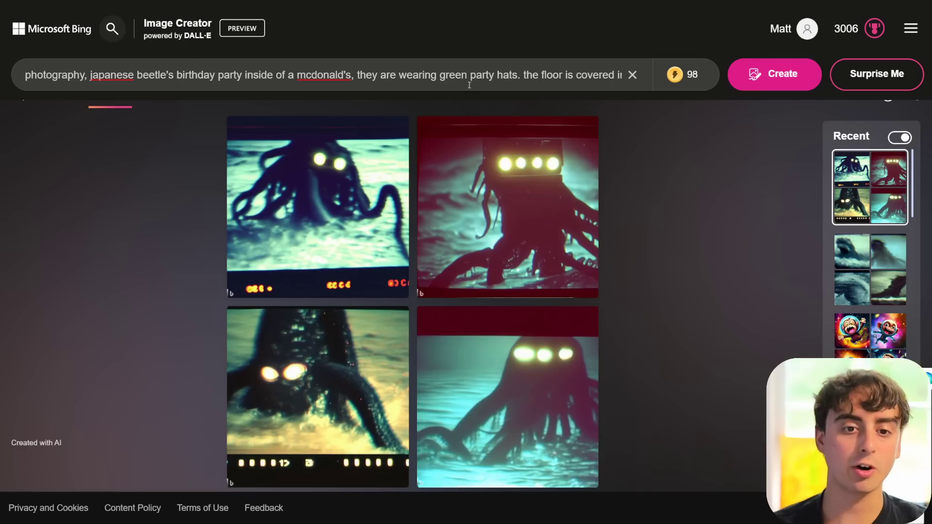
# Read through the rest of the beetle birthday party prompt and generate its images.
pyautogui.moveTo(475, 75); pyautogui.dragTo(606, 68)
pyautogui.click(534, 83)
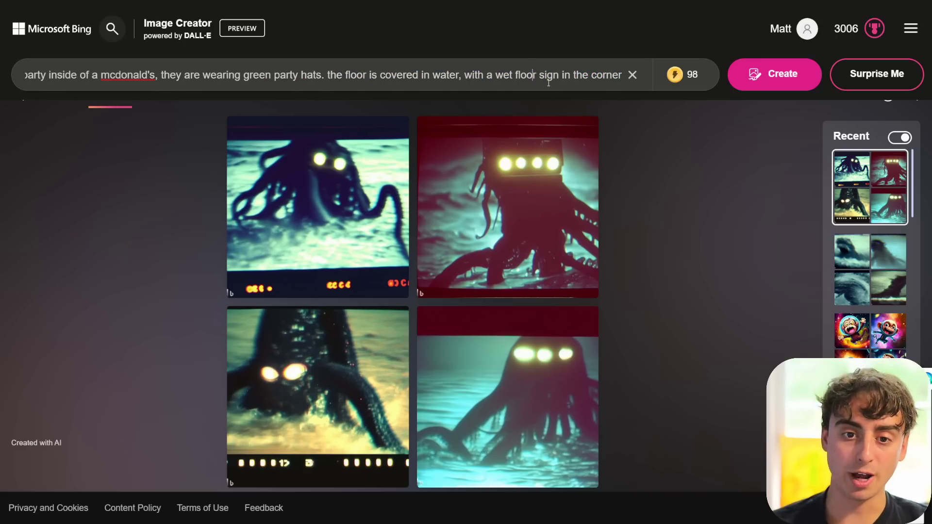
pyautogui.doubleClick(625, 76)
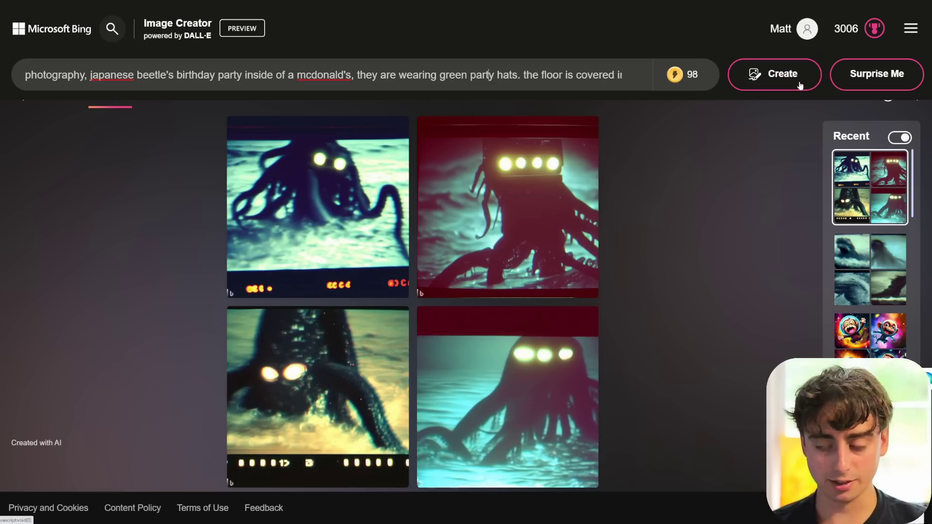
pyautogui.click(804, 86)
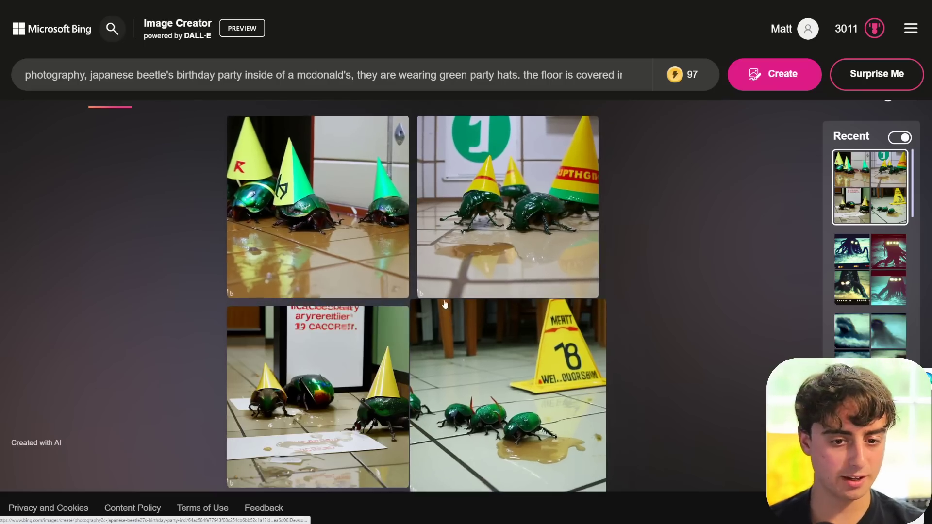
# Examine the first three enlarged results of the beetle birthday party prompt, comparing the second and third back and forth.
pyautogui.click(331, 276)
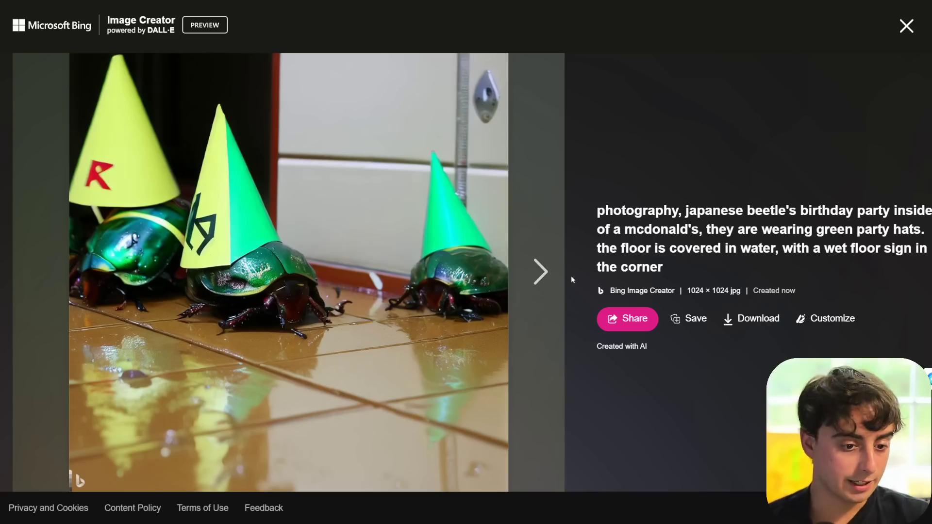
pyautogui.click(543, 277)
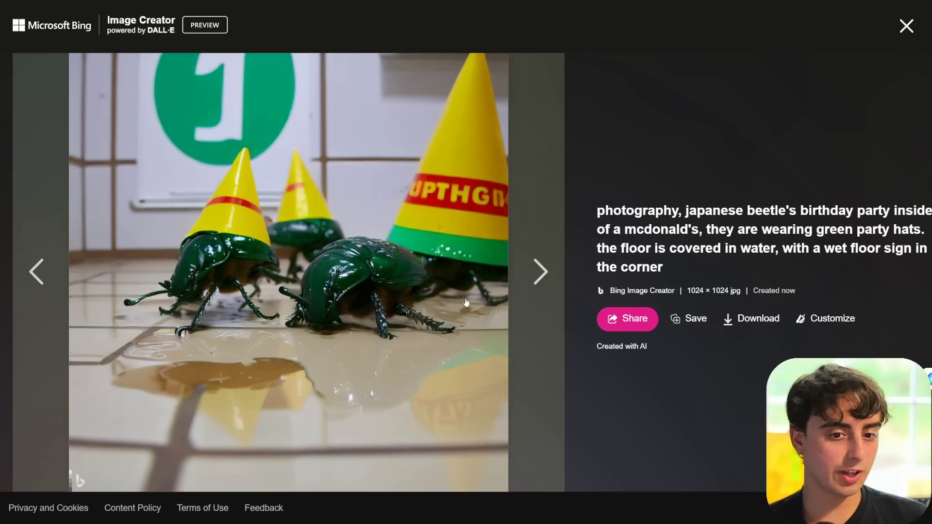
pyautogui.click(536, 273)
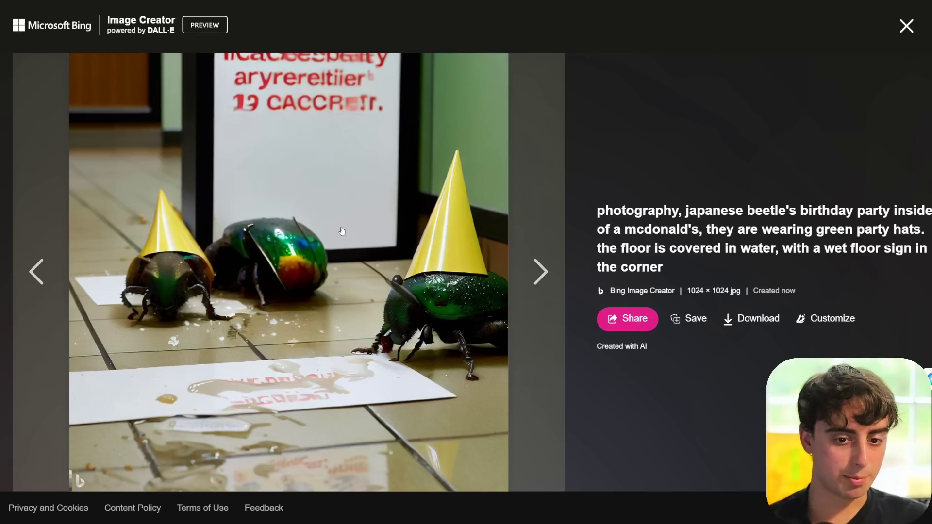
pyautogui.click(43, 272)
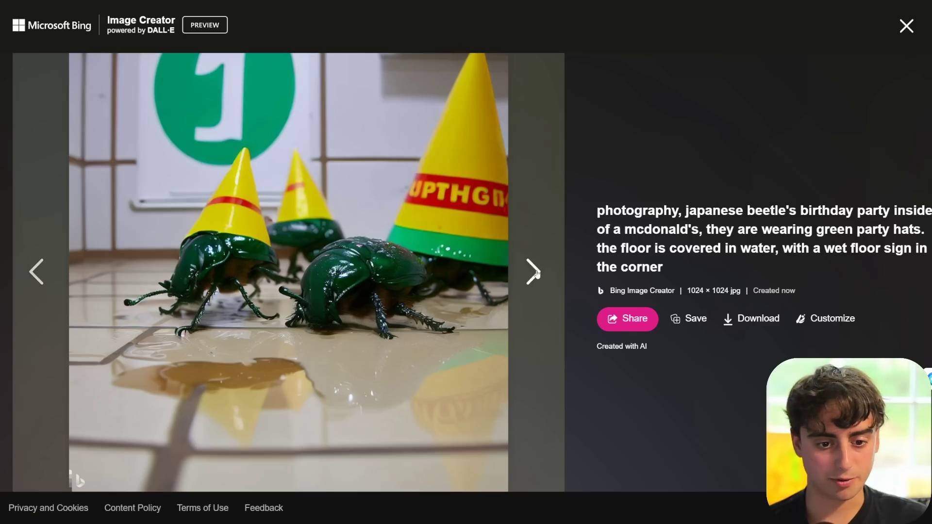
pyautogui.click(535, 272)
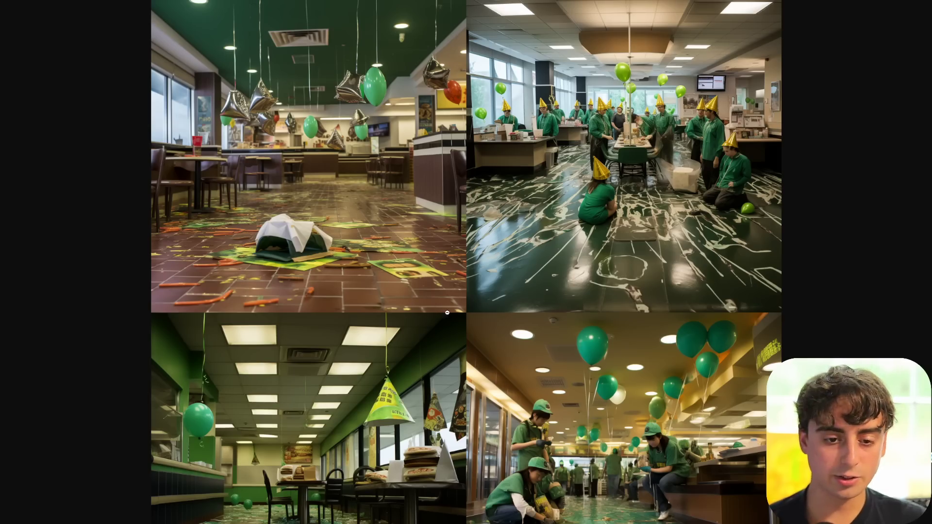
# Inspect the comparison grid of four McDonald's party scenes with green decorations, both at full size and as a whole.
pyautogui.scroll(-2, 311, 274)
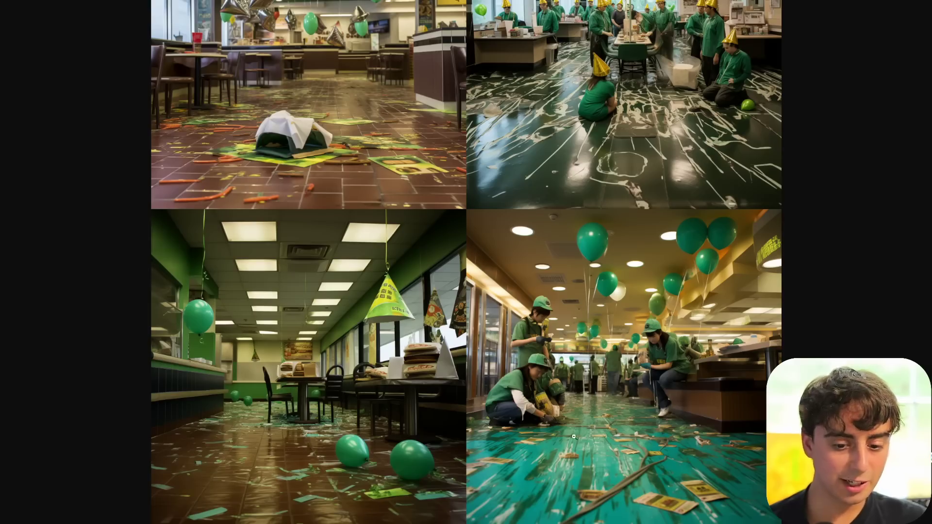
pyautogui.scroll(2, 594, 424)
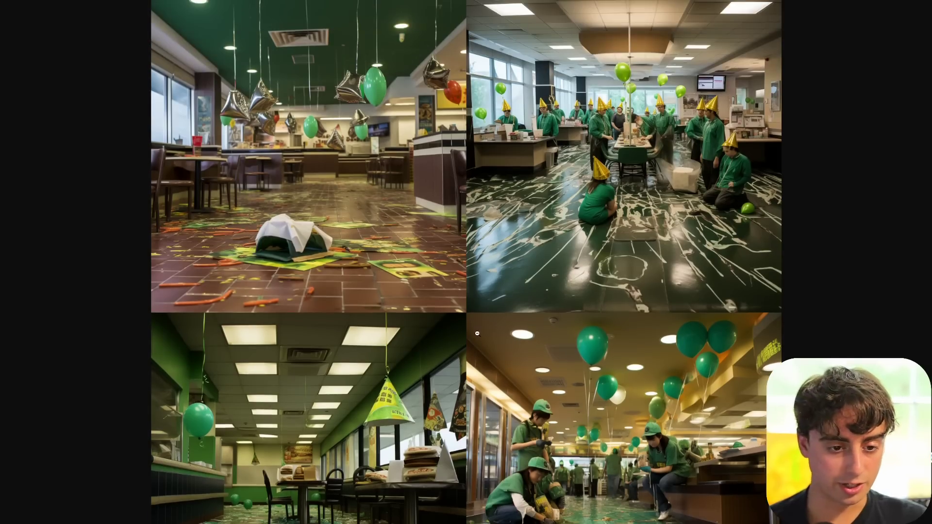
pyautogui.scroll(-2, 477, 334)
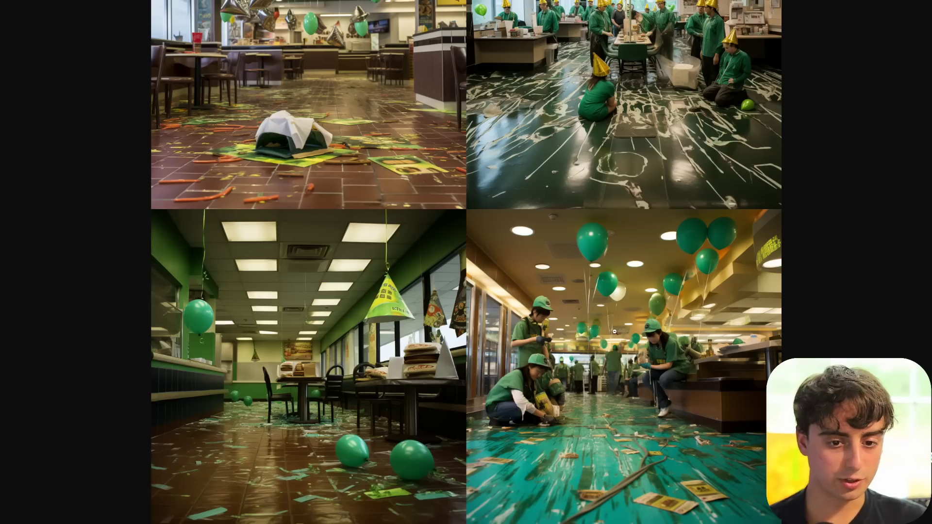
pyautogui.scroll(2, 614, 332)
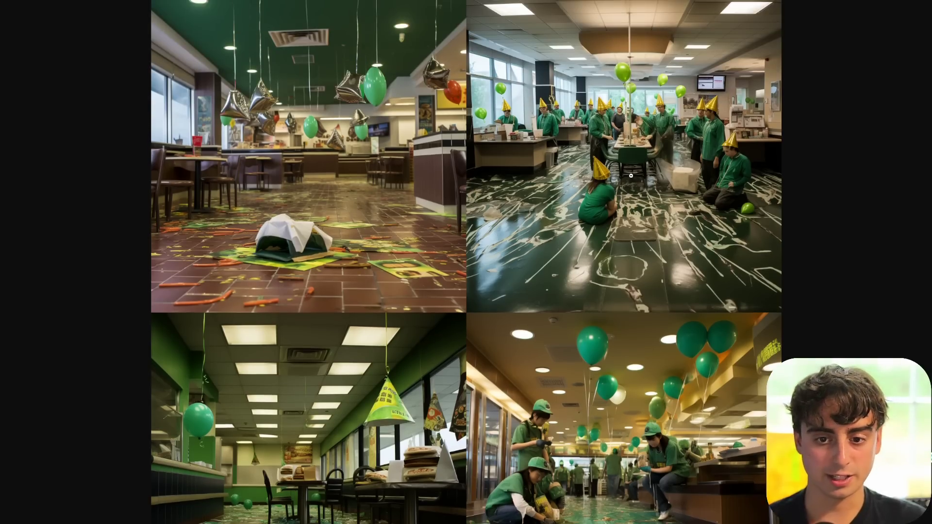
pyautogui.scroll(-2, 413, 229)
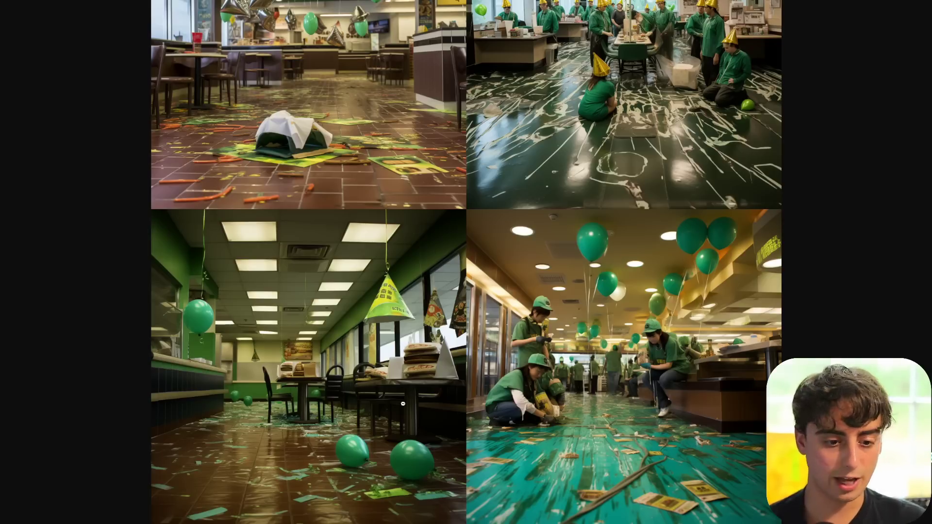
pyautogui.scroll(2, 564, 397)
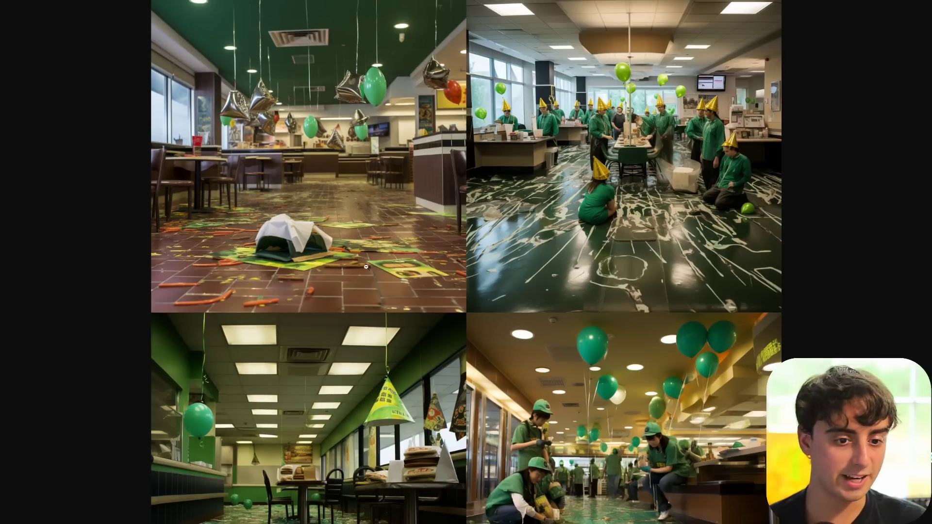
pyautogui.scroll(-2, 510, 247)
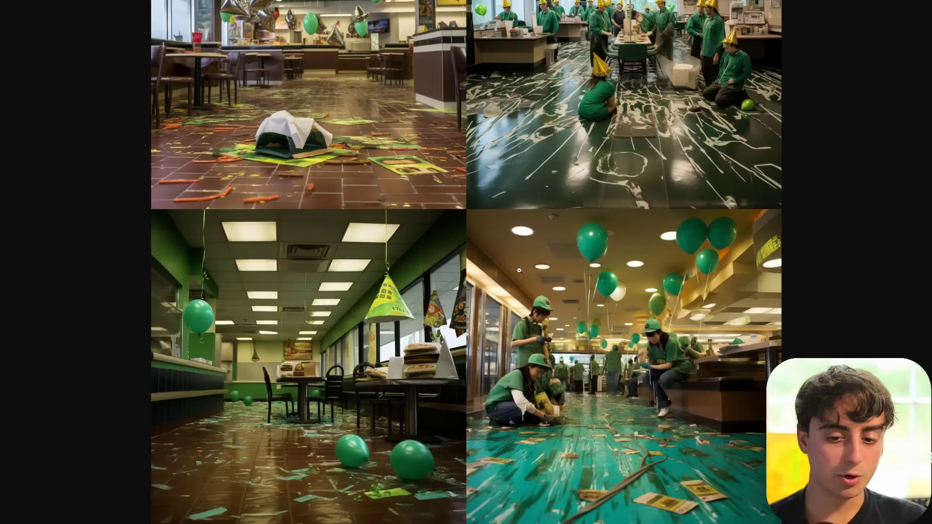
pyautogui.scroll(2, 518, 272)
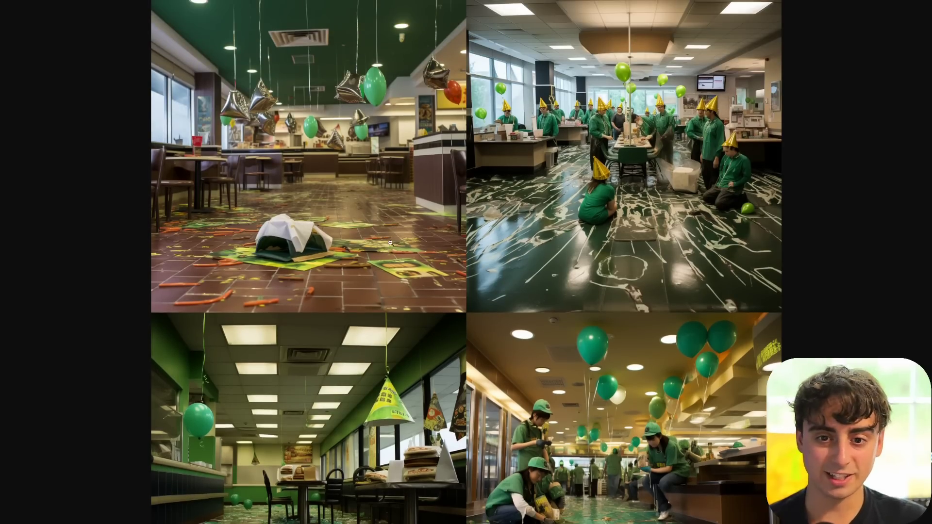
pyautogui.scroll(-2, 427, 276)
pyautogui.scroll(2, 451, 308)
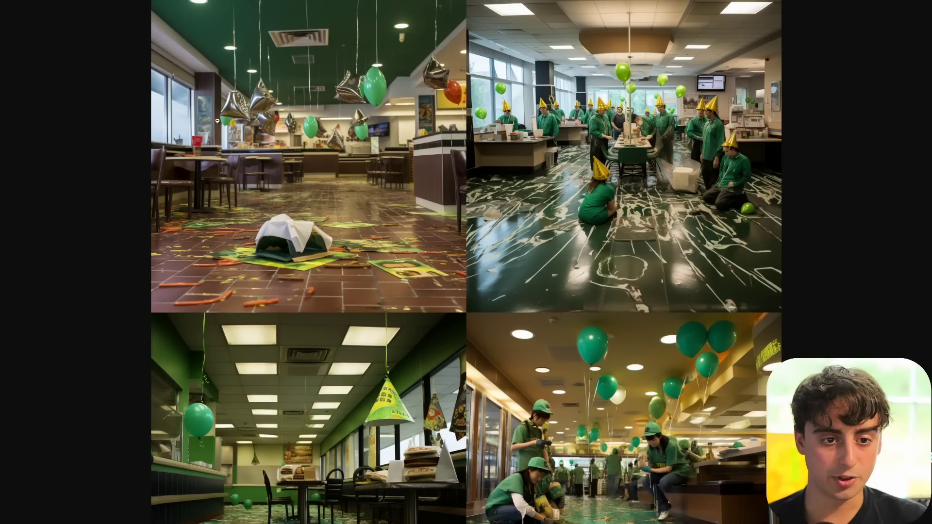
pyautogui.click(560, 226)
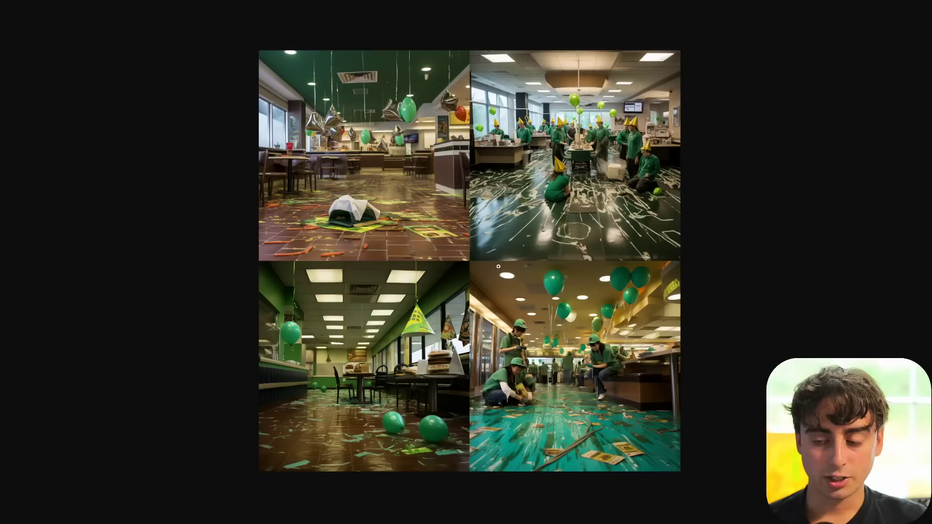
pyautogui.click(485, 264)
pyautogui.scroll(2, 405, 305)
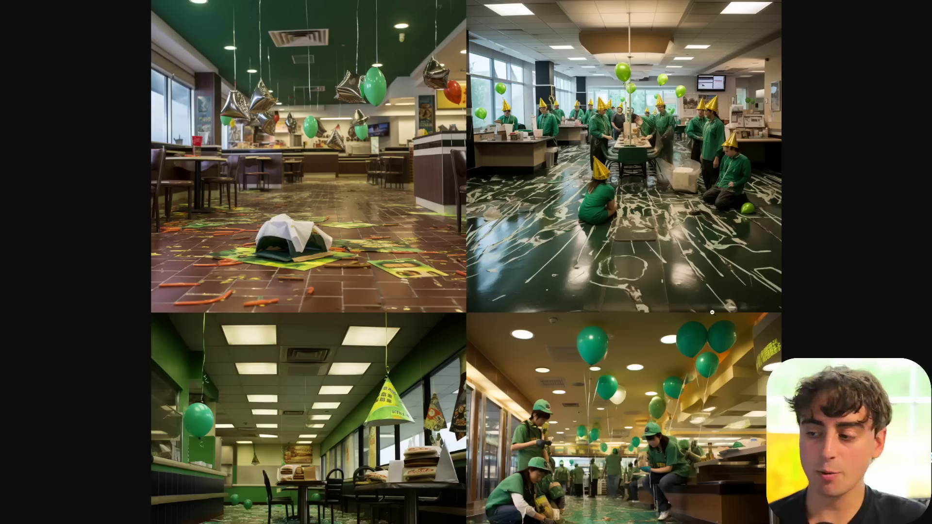
pyautogui.scroll(-2, 712, 313)
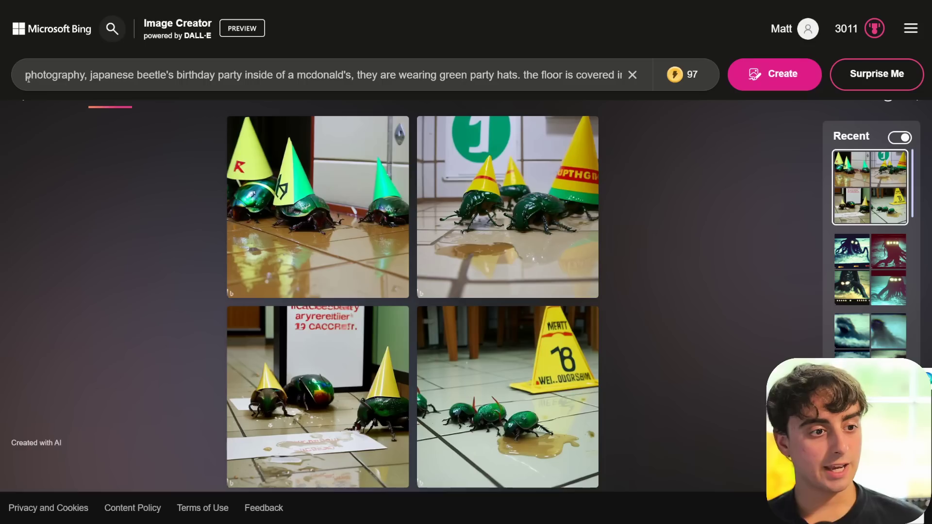
# Select the whole beetle birthday party prompt for reuse in Midjourney and inspect the second comparison grid of green-balloon restaurant scenes at full size.
pyautogui.moveTo(26, 74); pyautogui.dragTo(754, 74)
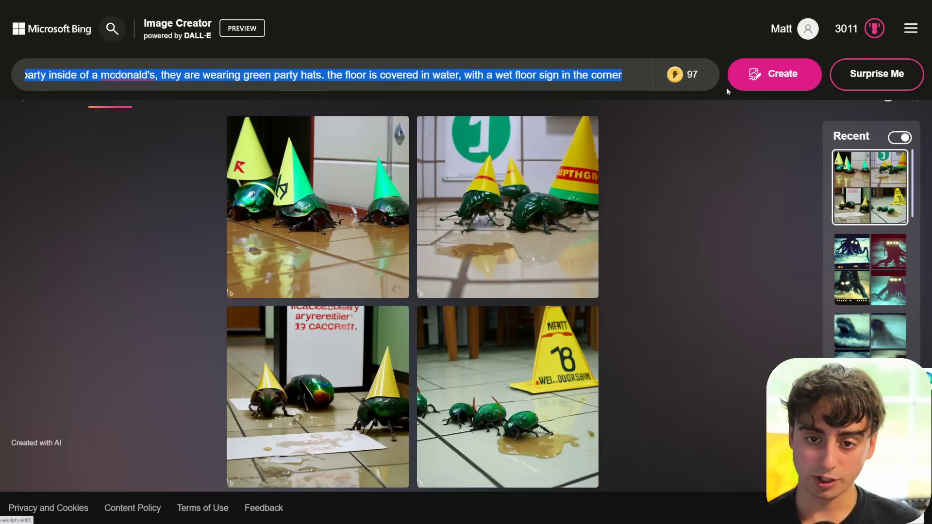
pyautogui.hotkey('alt', 'Tab')
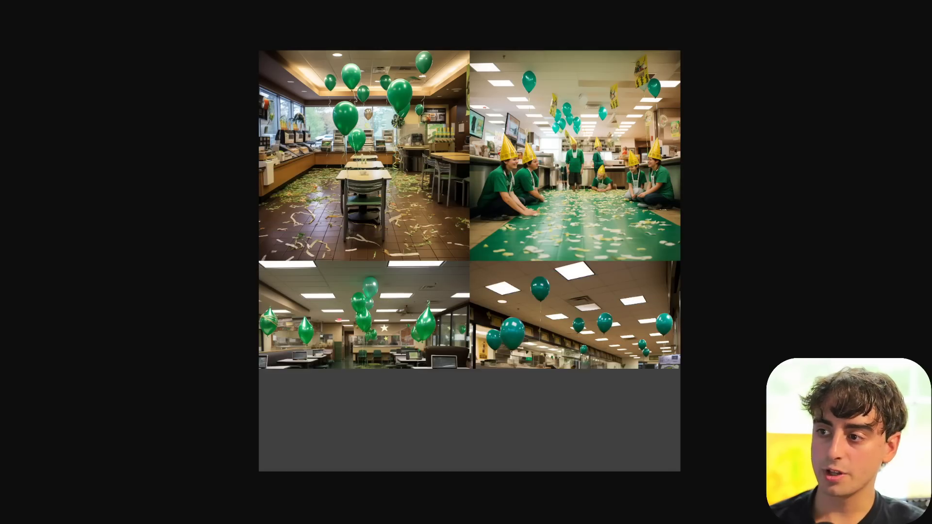
pyautogui.click(425, 250)
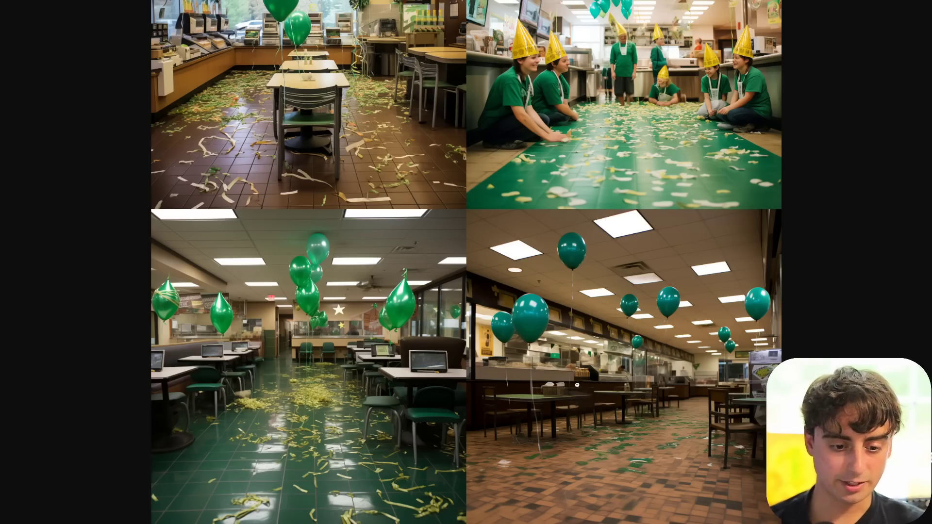
pyautogui.scroll(2, 585, 382)
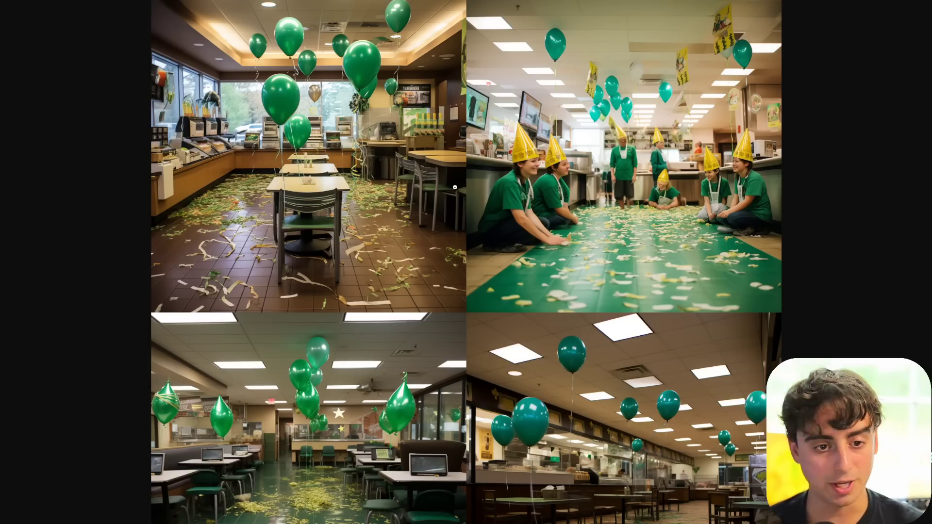
pyautogui.scroll(-2, 450, 370)
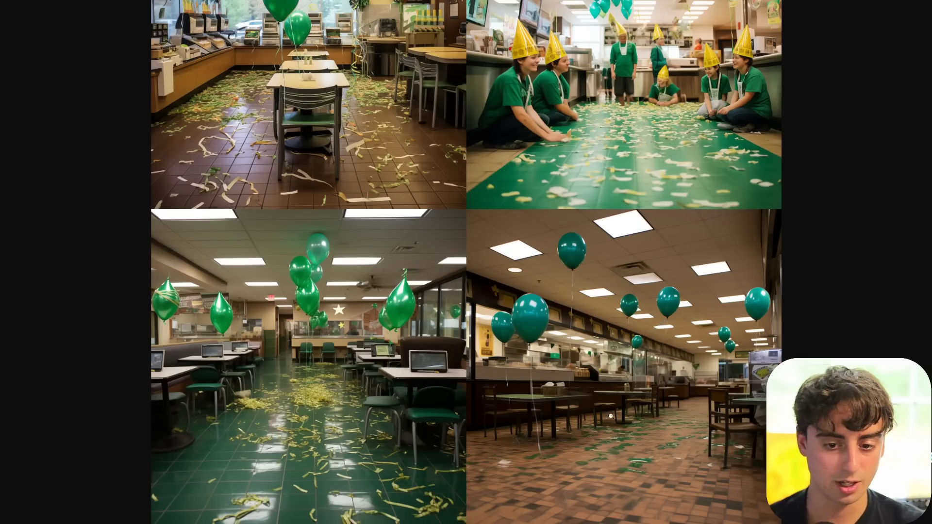
pyautogui.scroll(2, 323, 57)
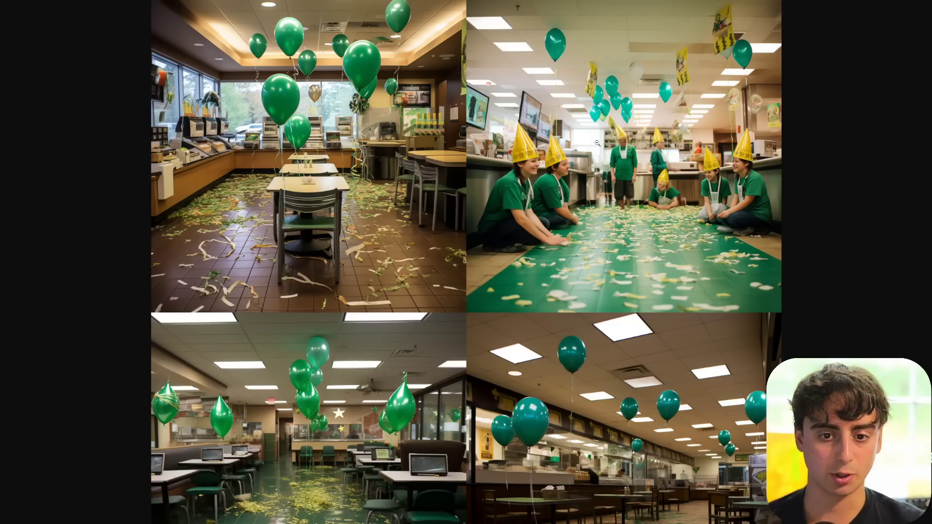
pyautogui.scroll(-2, 729, 237)
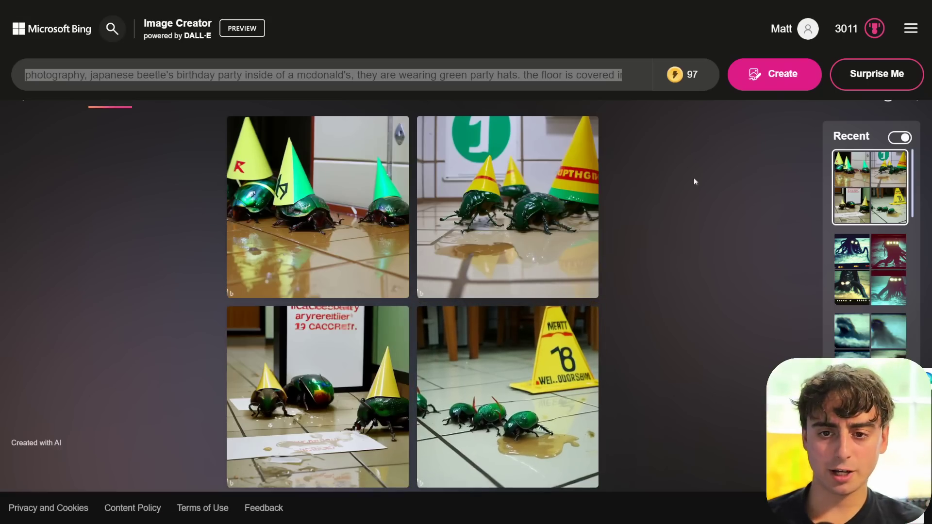
# Replace the beetle prompt in Bing Image Creator with "Mario from super mario brothers holding a gun" and generate its images.
pyautogui.click(631, 82)
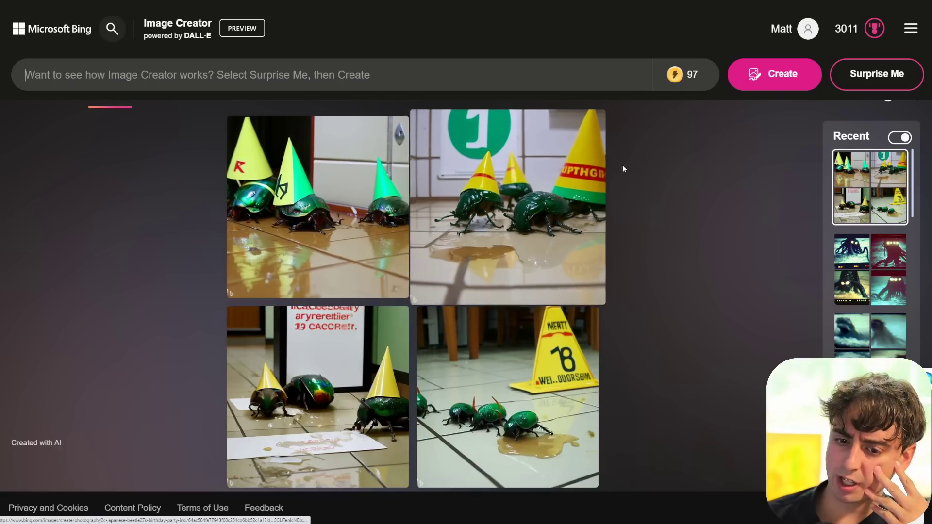
pyautogui.scroll(-5, 860, 322)
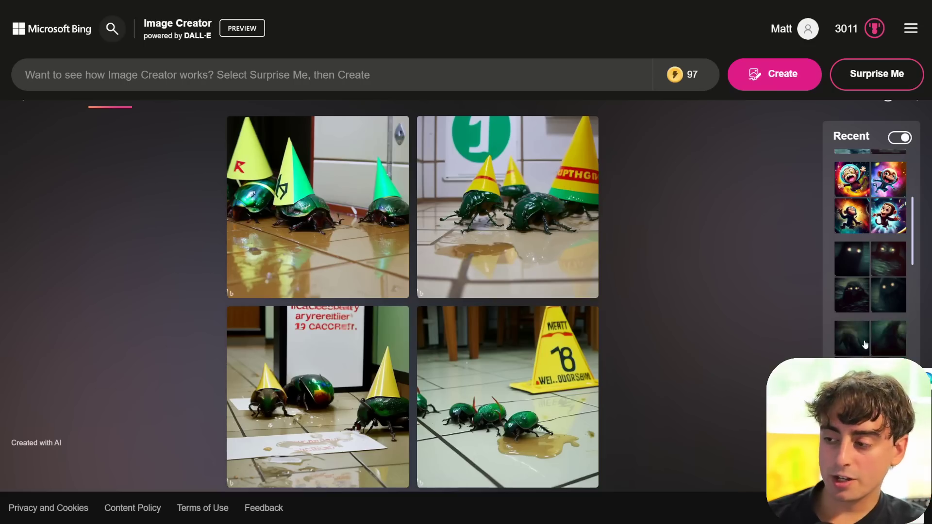
pyautogui.scroll(3, 878, 334)
pyautogui.scroll(2, 878, 333)
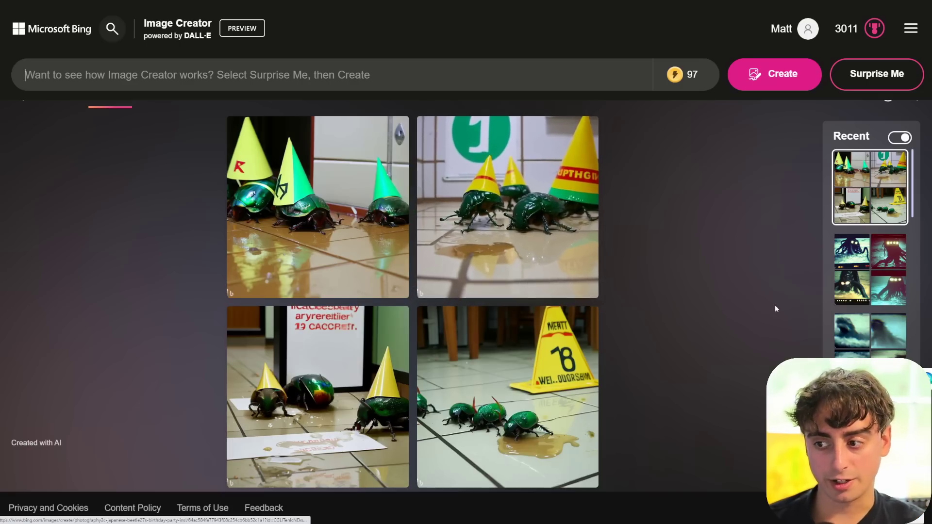
pyautogui.write('Mario from super mario brothers holding a gun')
pyautogui.click(88, 83)
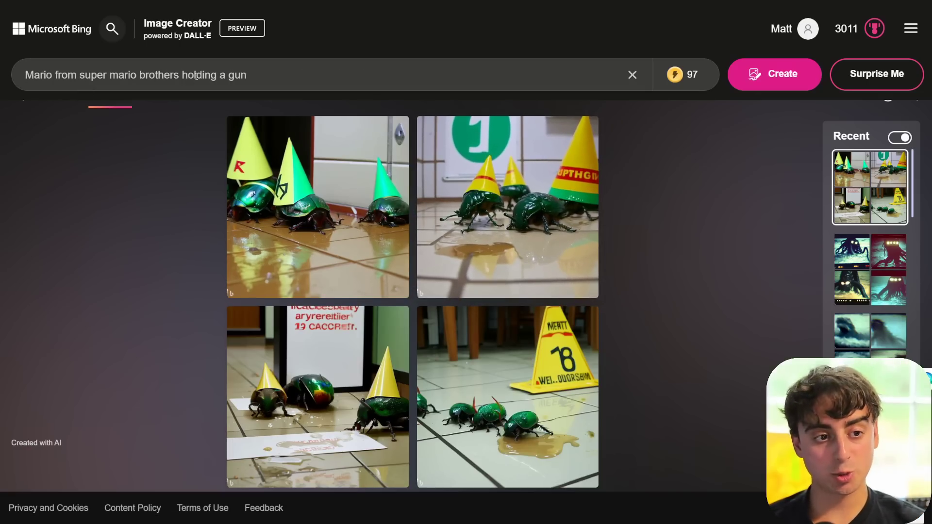
pyautogui.click(785, 86)
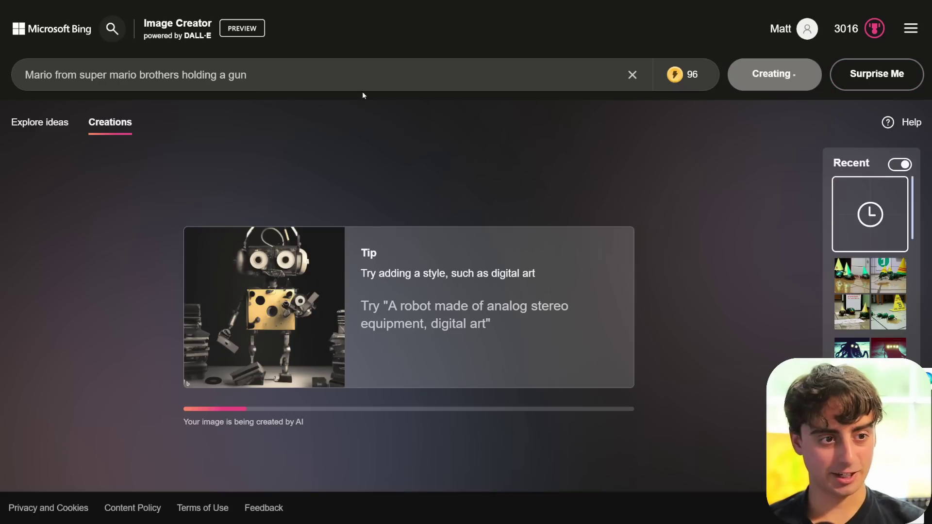
# Submit the same Mario prompt with --style raw to the Midjourney Bot in Discord and appeal the moderation decision.
pyautogui.moveTo(312, 74); pyautogui.dragTo(25, 75)
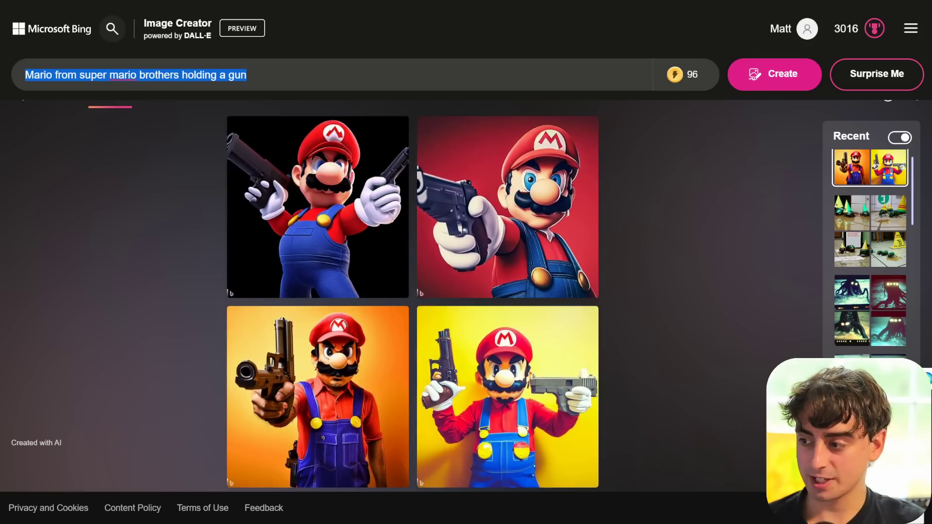
pyautogui.hotkey('alt', 'Tab')
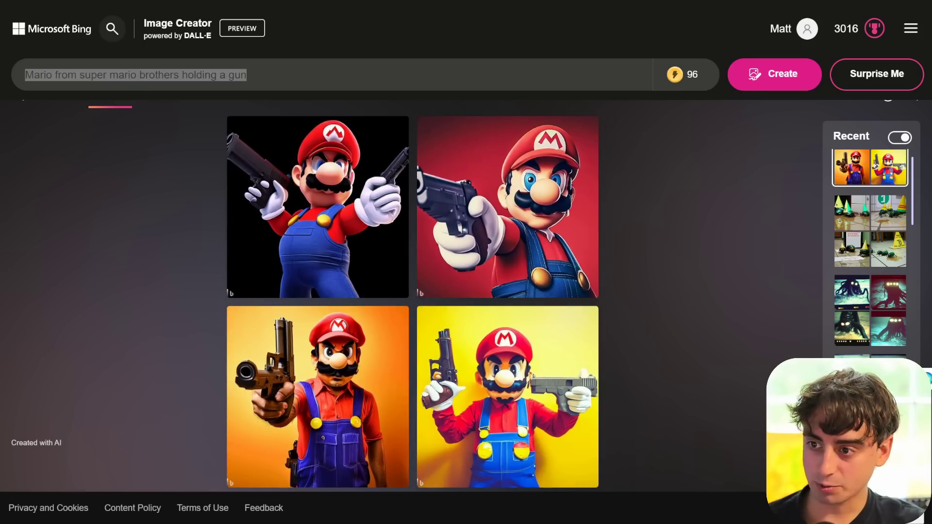
pyautogui.hotkey('alt', 'Tab')
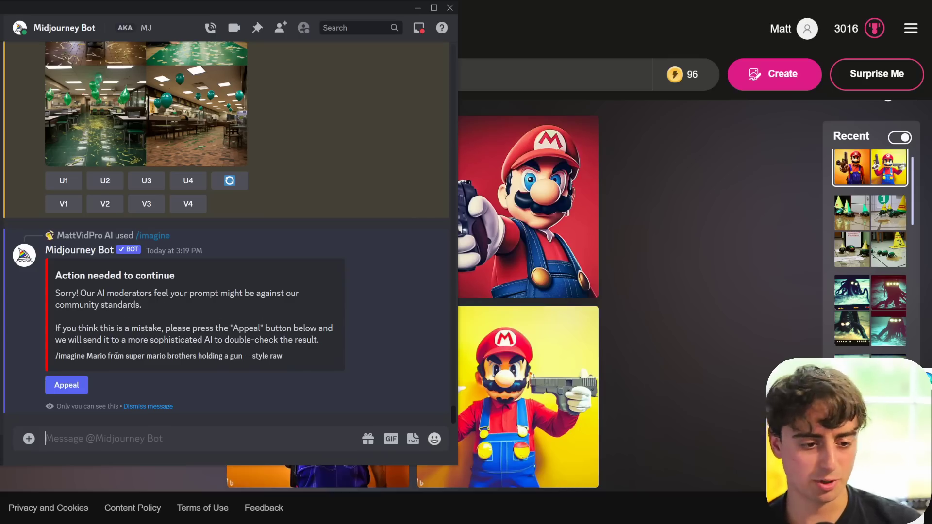
pyautogui.click(66, 385)
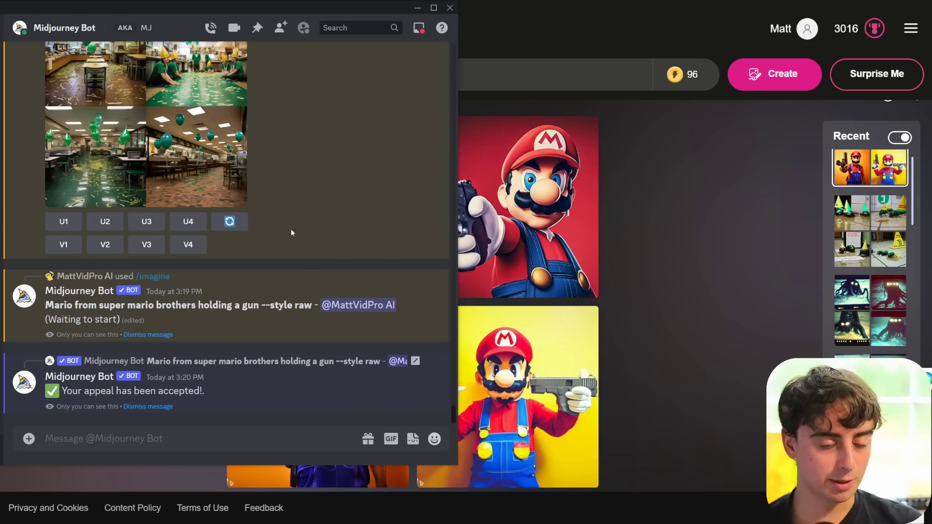